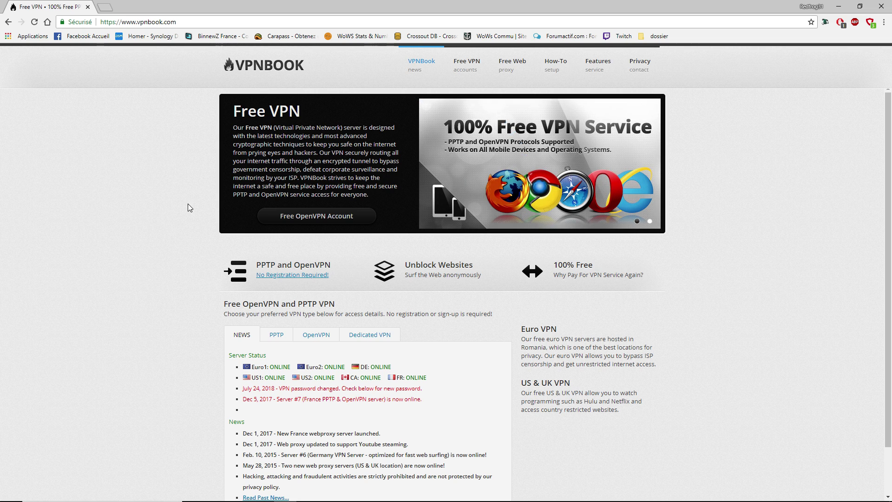
Step: Scroll the VPNBook homepage down to the News box and server status
scroll(172, 272, "down", 1)
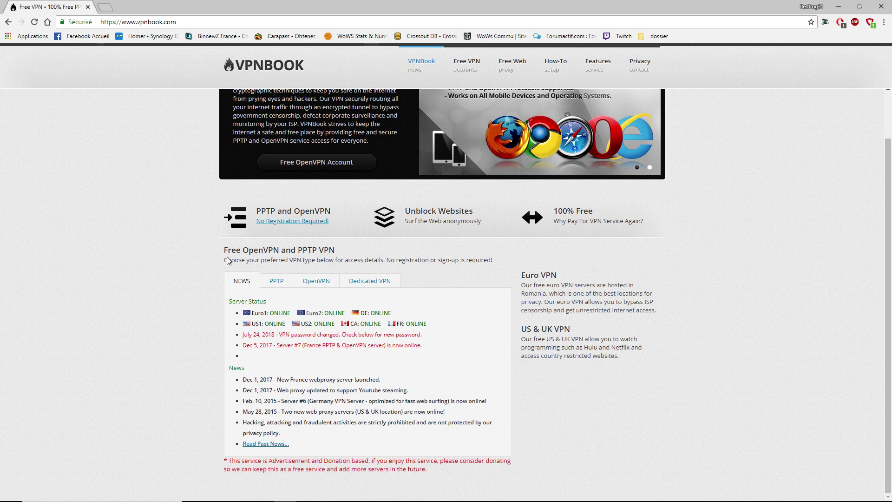
Step: Show VPNBook's PPTP details and copy the Server #5 hostname ca1.vpnbook.com
left_click(277, 281)
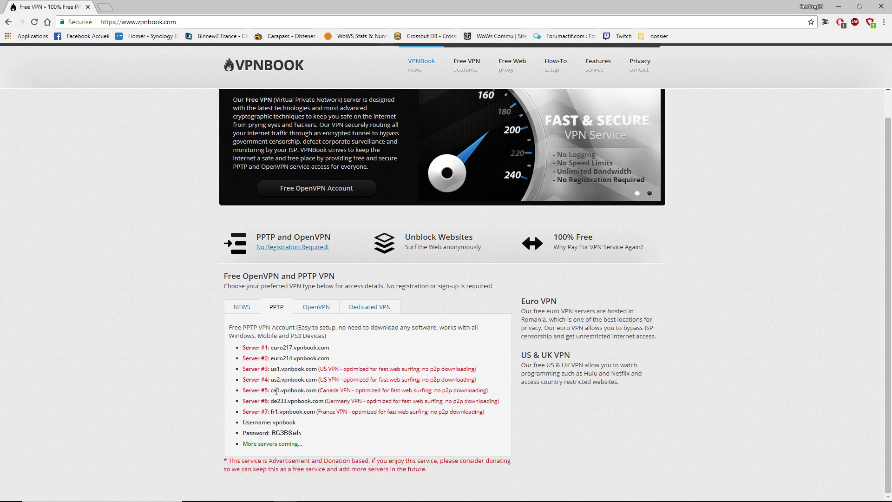
left_click_drag(271, 390, 300, 391)
right_click(300, 391)
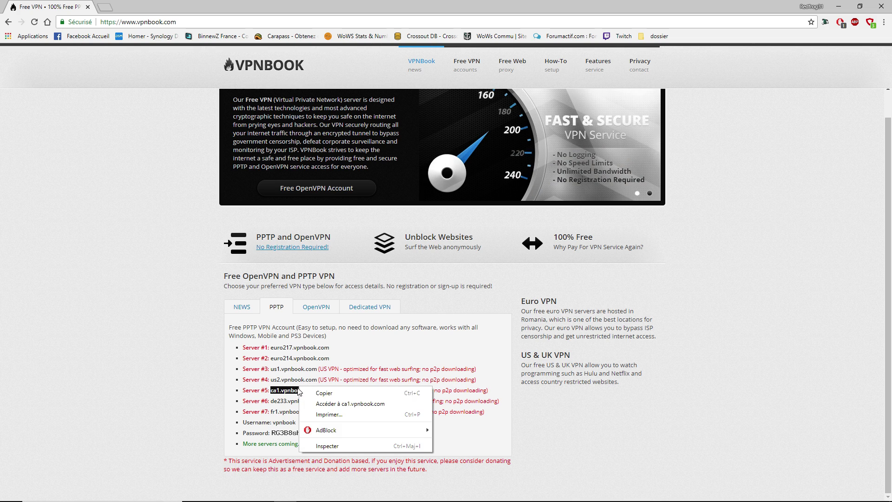
left_click(314, 393)
mouse_move(876, 492)
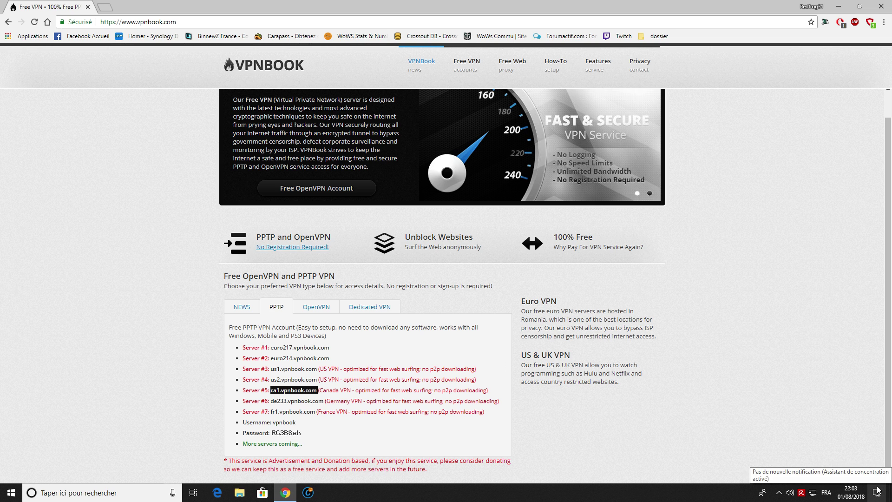
Step: From the Action Center VPN tile, open the 'Ajouter une connexion VPN' form
left_click(878, 491)
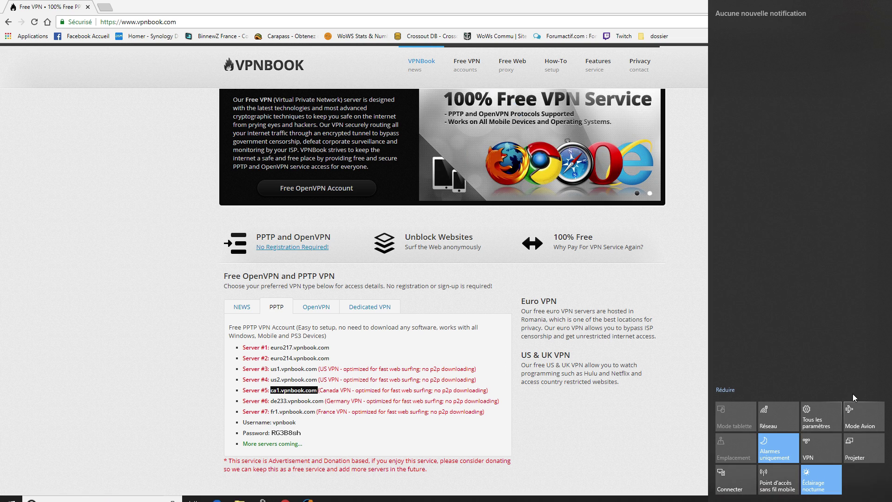
left_click(820, 448)
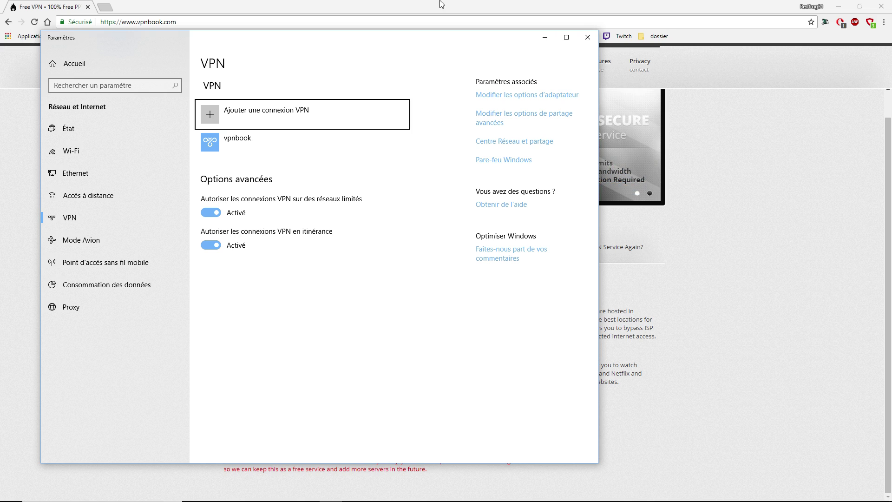
left_click_drag(306, 43, 554, 40)
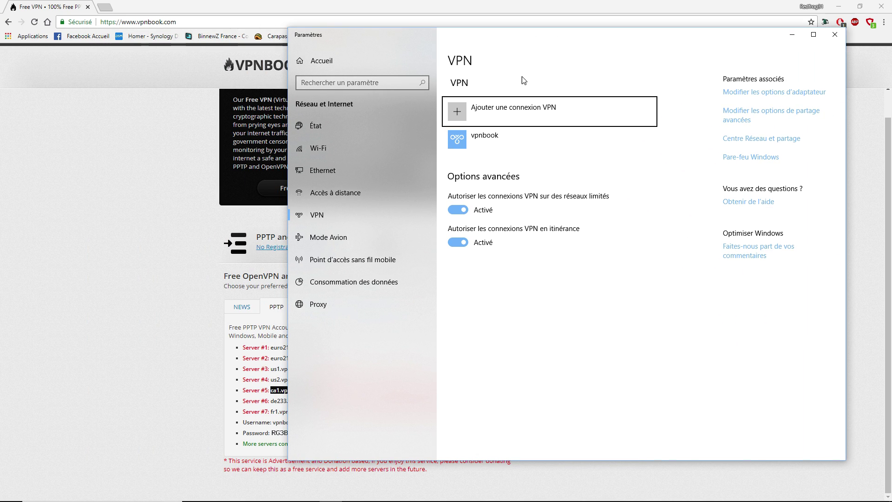
left_click(509, 113)
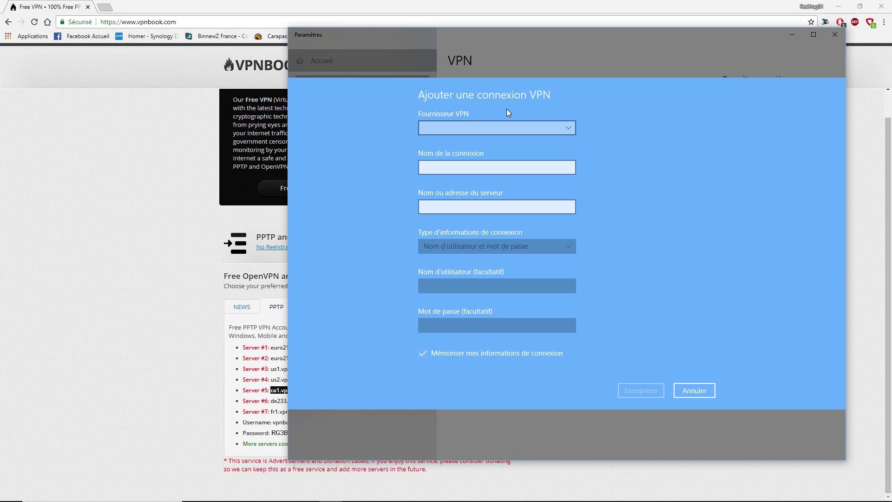
Step: Set provider Windows (intégré), connection name 'test', and server ca1.vpnbook.com
left_click(491, 126)
left_click(486, 131)
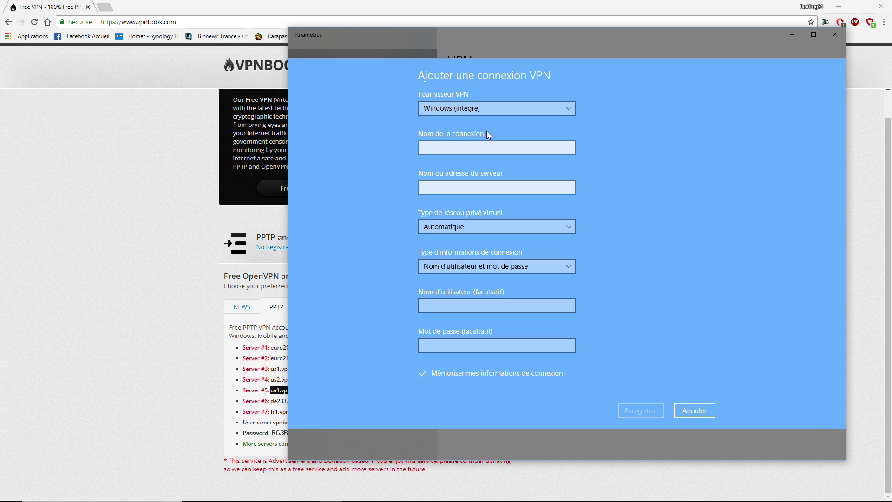
left_click(470, 152)
type("test")
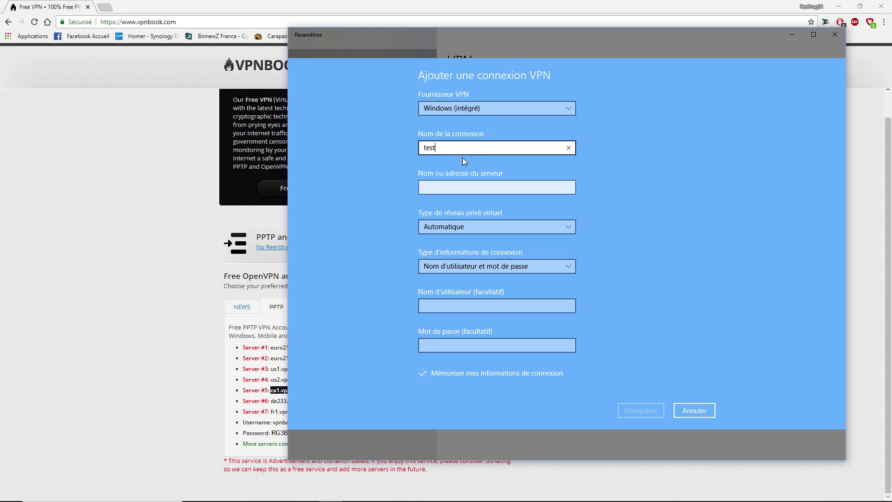
left_click(444, 183)
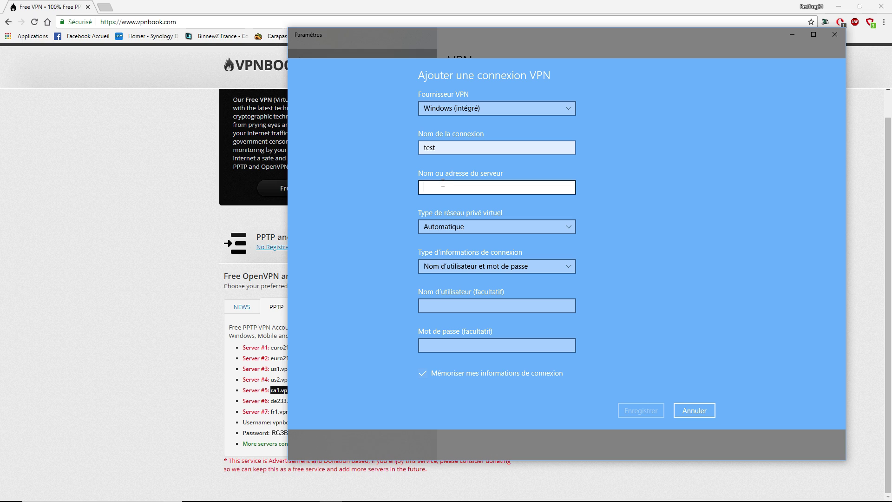
key("ctrl+v")
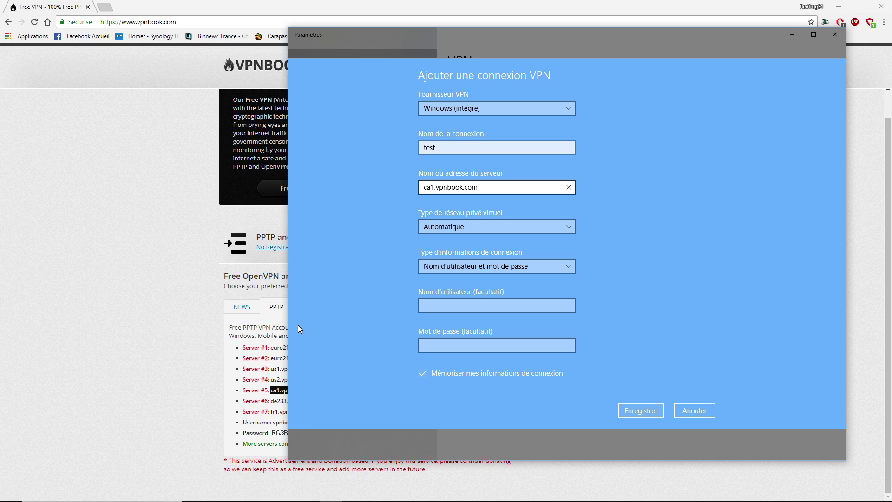
Step: Copy the PPTP username from the VPNBook page into Nom d'utilisateur
left_click(173, 334)
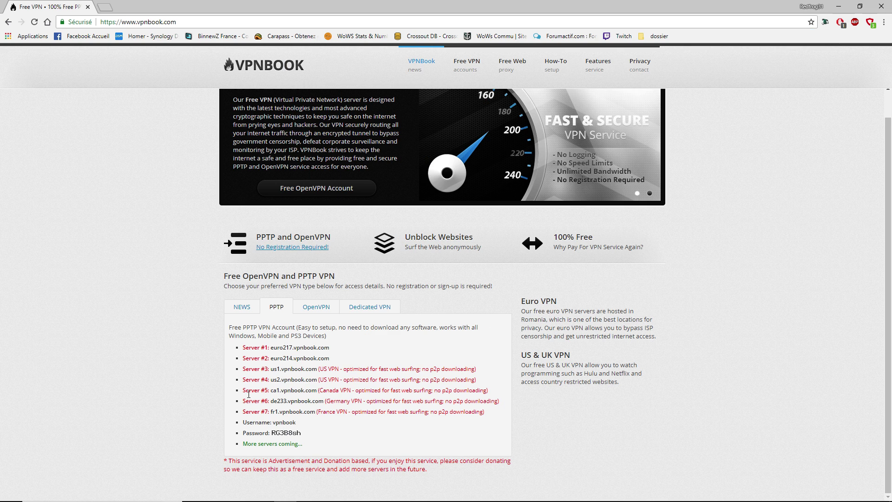
left_click_drag(272, 422, 301, 423)
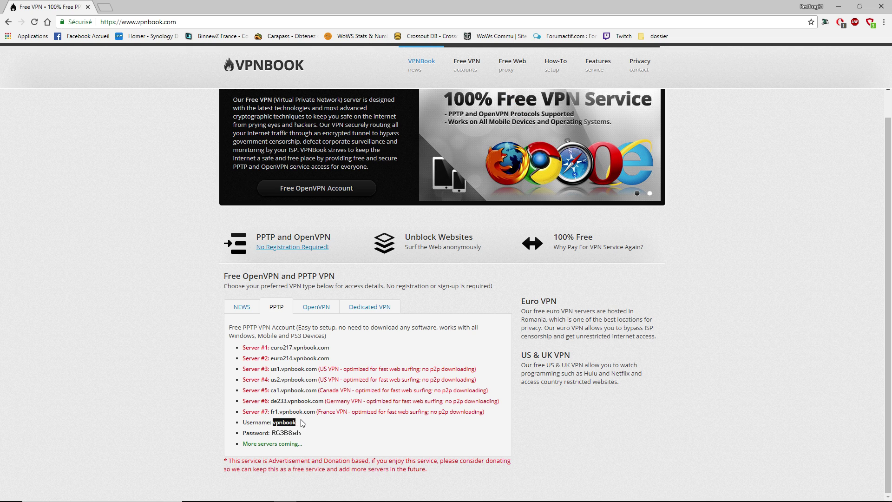
key("alt+Tab")
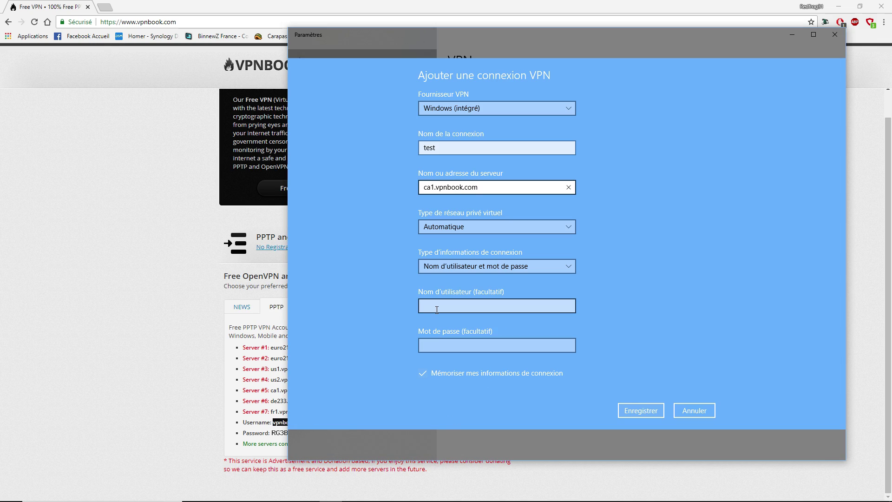
left_click(440, 302)
key("ctrl+v")
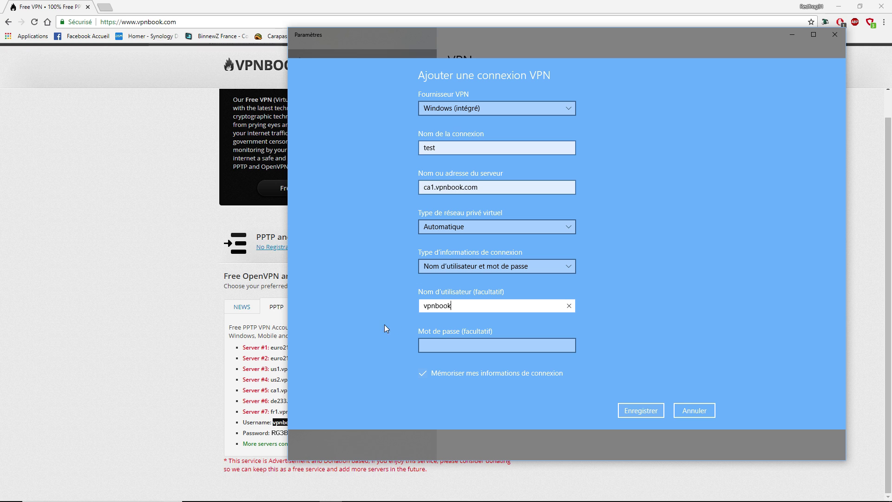
Step: Enter the VPNBook PPTP password in the Mot de passe field
left_click(267, 390)
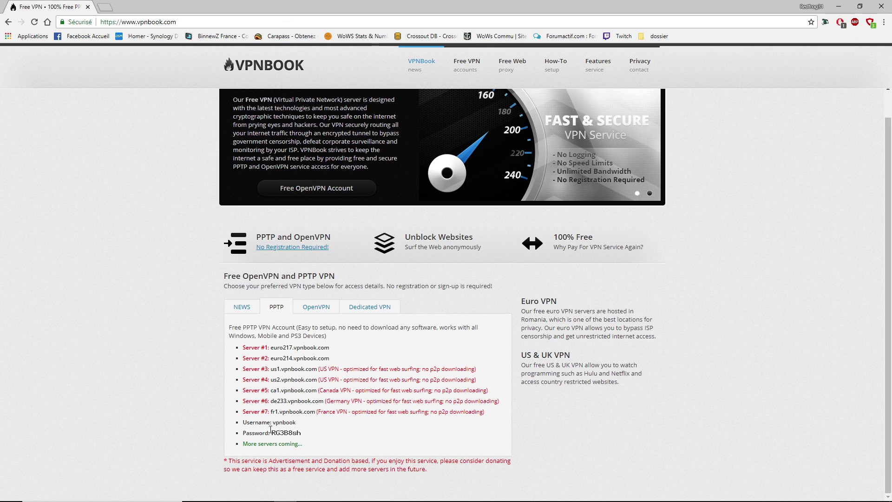
left_click_drag(275, 433, 331, 493)
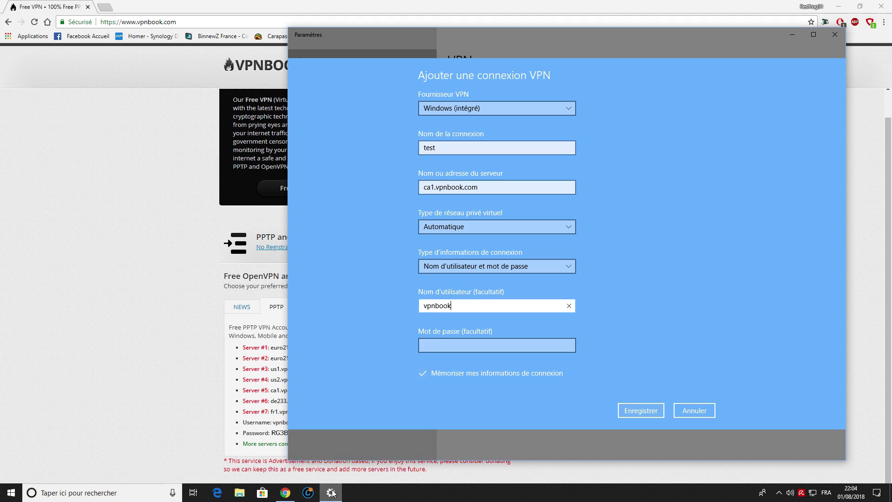
left_click(460, 341)
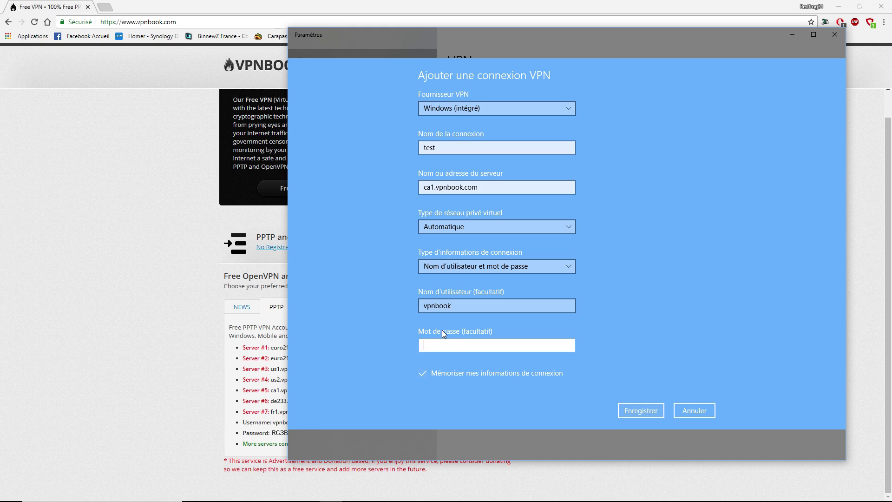
type("RG3B")
left_click_drag(456, 37, 490, 38)
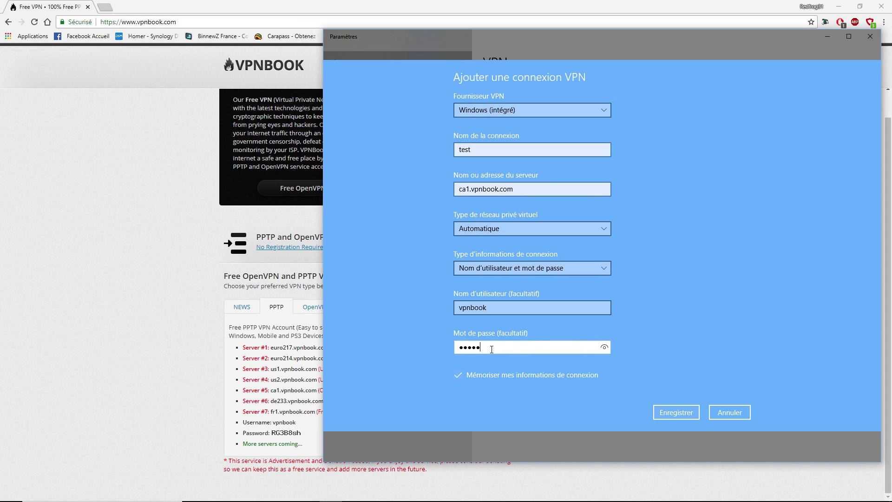
type("sh")
Step: Save the new 'test' VPN connection with Enregistrer
left_click(681, 415)
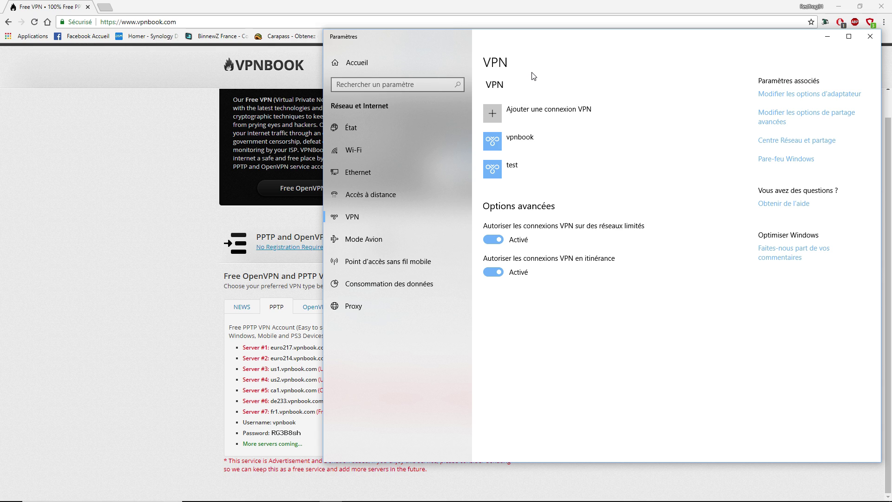
Step: Connect the 'test' VPN, then bring the VPNBook page in Chrome forward
left_click(518, 163)
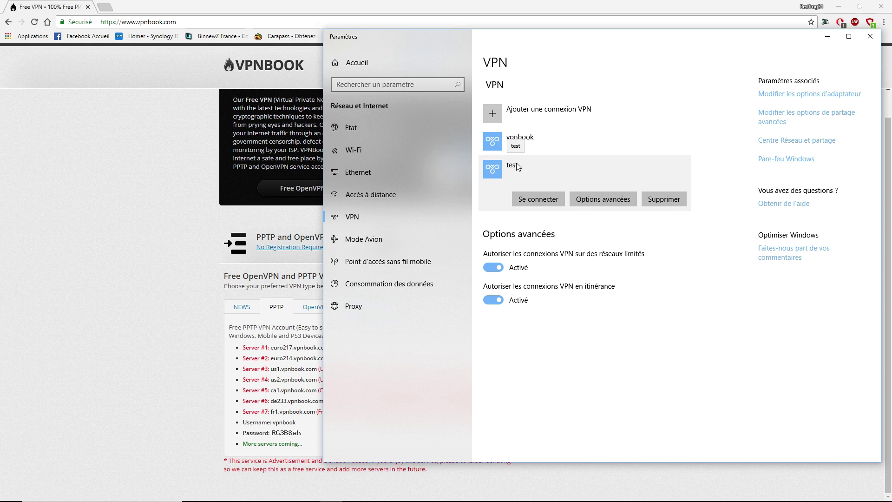
left_click(539, 200)
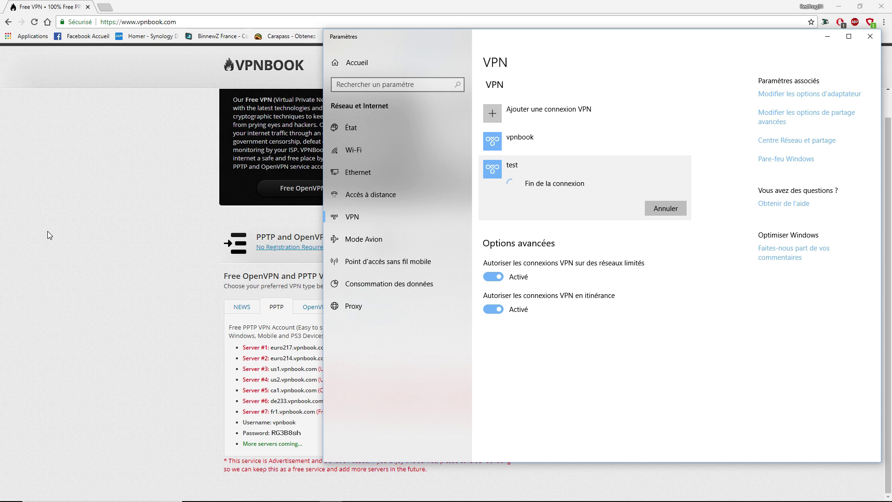
left_click(122, 213)
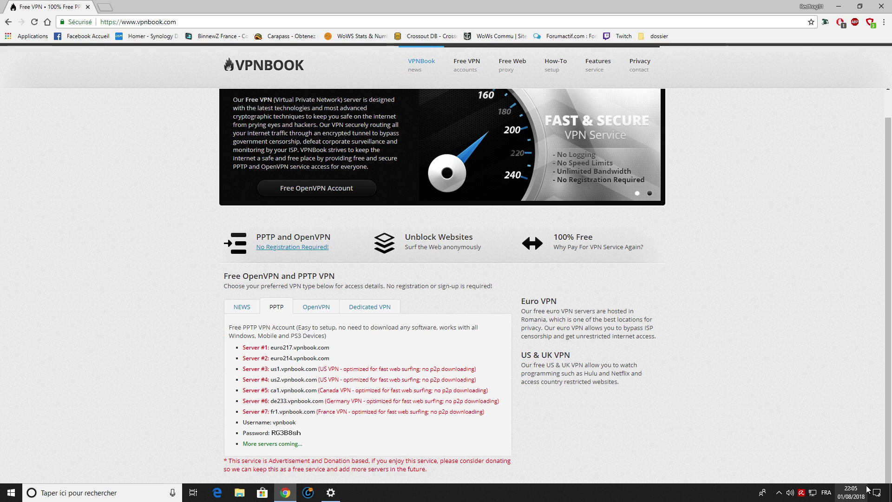
Step: Disconnect 'test', review its Options avancées, and go back to the VPN list
left_click(873, 488)
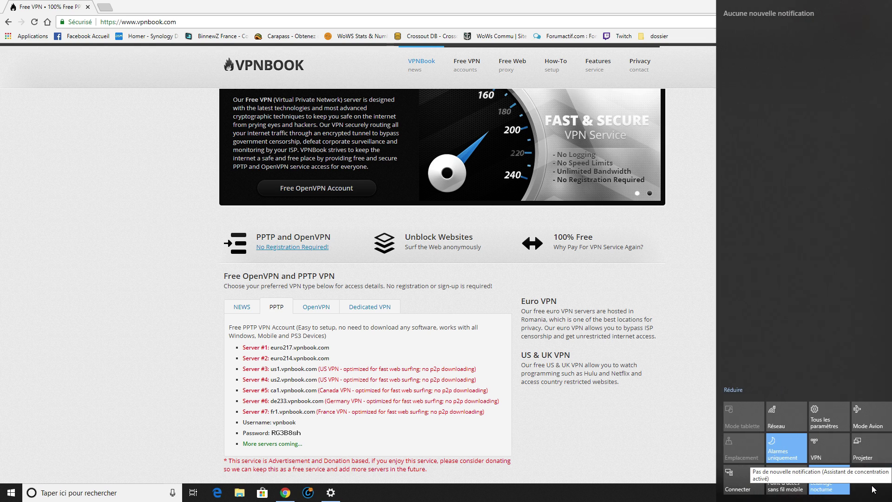
left_click(810, 443)
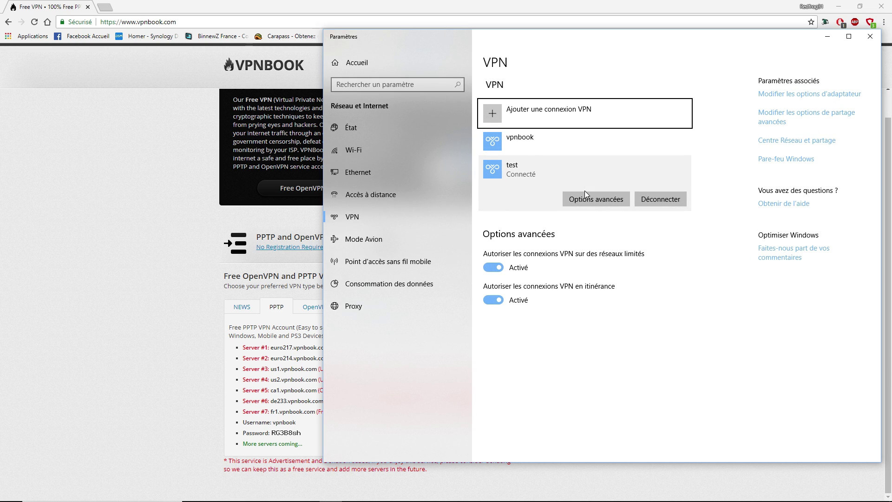
left_click(661, 198)
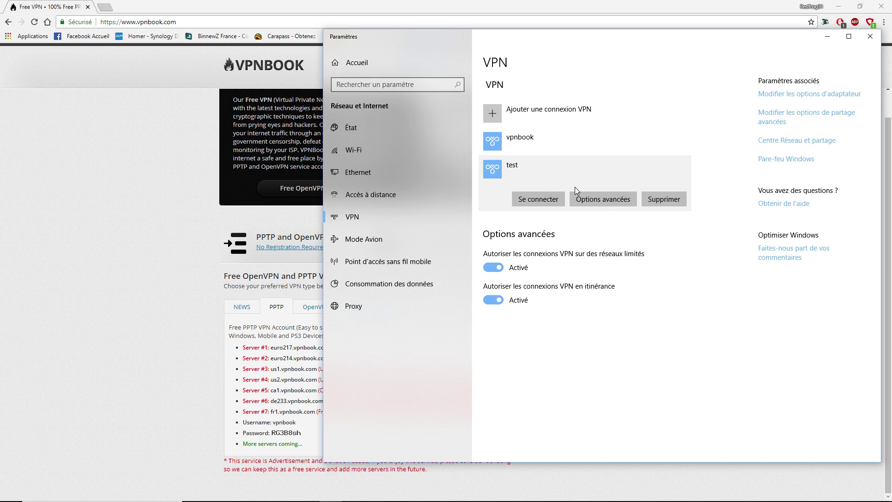
left_click(597, 198)
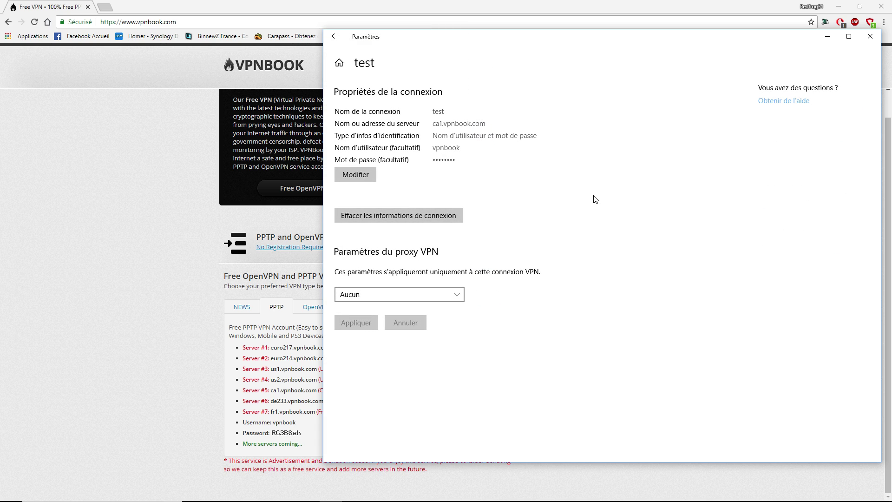
left_click(335, 37)
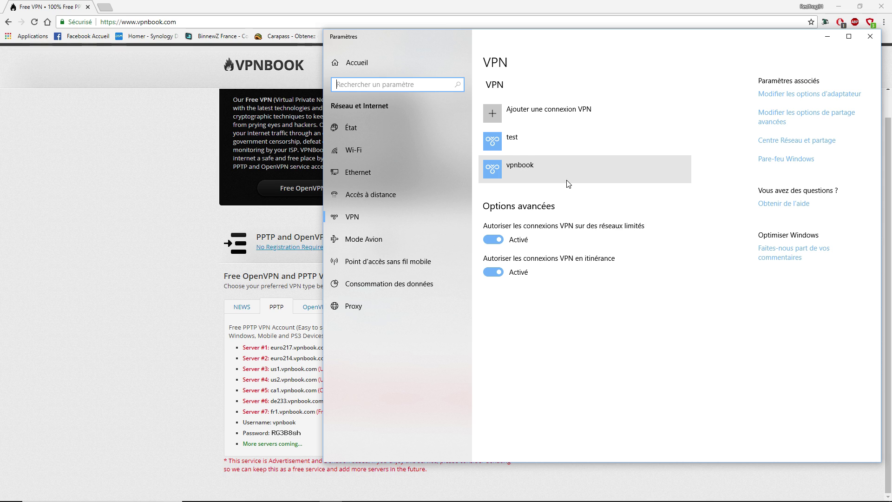